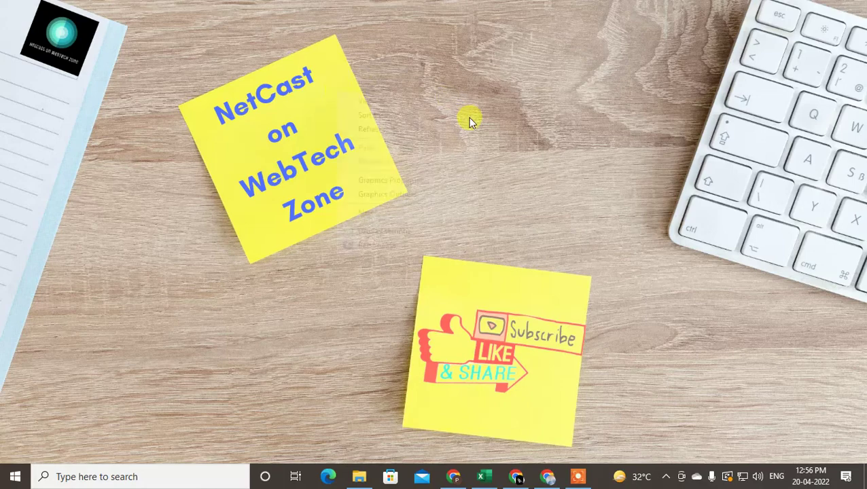
Step: Refresh the Windows desktop from its right-click menu
{"action": "right_click", "coordinate": [335, 93]}
{"action": "left_click", "coordinate": [393, 130]}
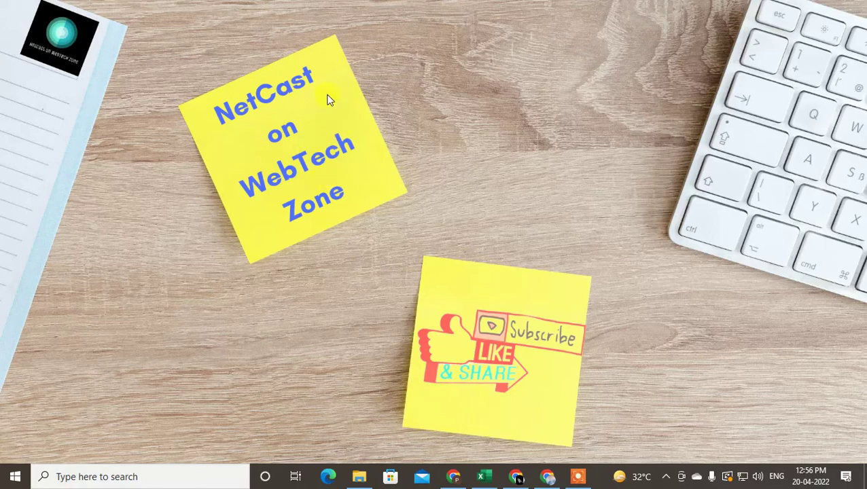
{"action": "left_click", "coordinate": [401, 321]}
Step: Reload the LinkedIn home feed and go to Settings & Privacy from the Me menu
{"action": "mouse_move", "coordinate": [518, 475]}
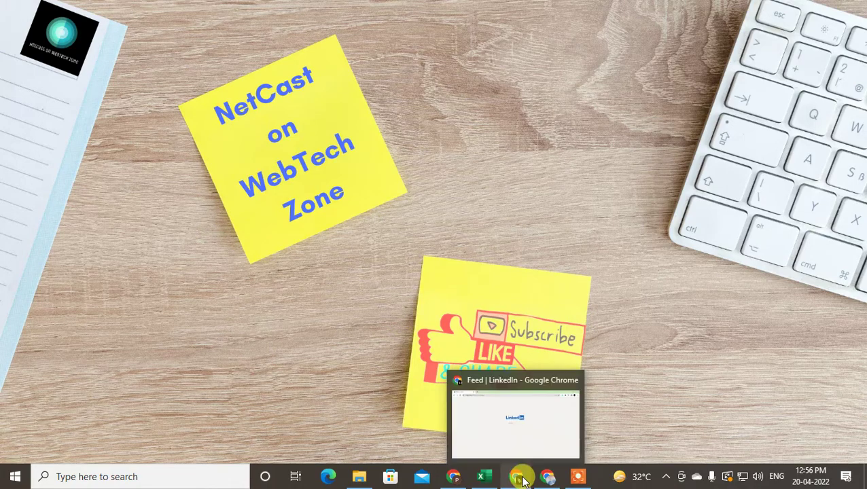
{"action": "left_click", "coordinate": [513, 442]}
{"action": "left_click", "coordinate": [85, 64]}
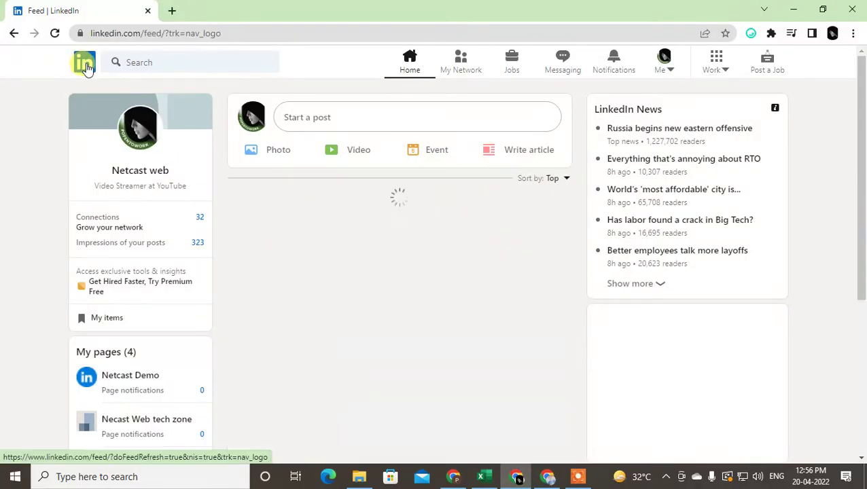
{"action": "mouse_move", "coordinate": [860, 72]}
{"action": "left_mouse_down"}
{"action": "mouse_move", "coordinate": [862, 116]}
{"action": "mouse_move", "coordinate": [855, 76]}
{"action": "left_mouse_up"}
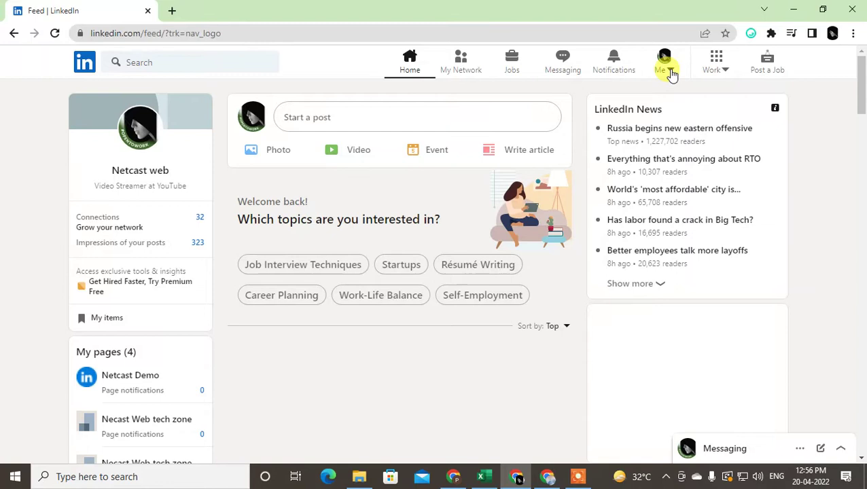
{"action": "left_click", "coordinate": [669, 71]}
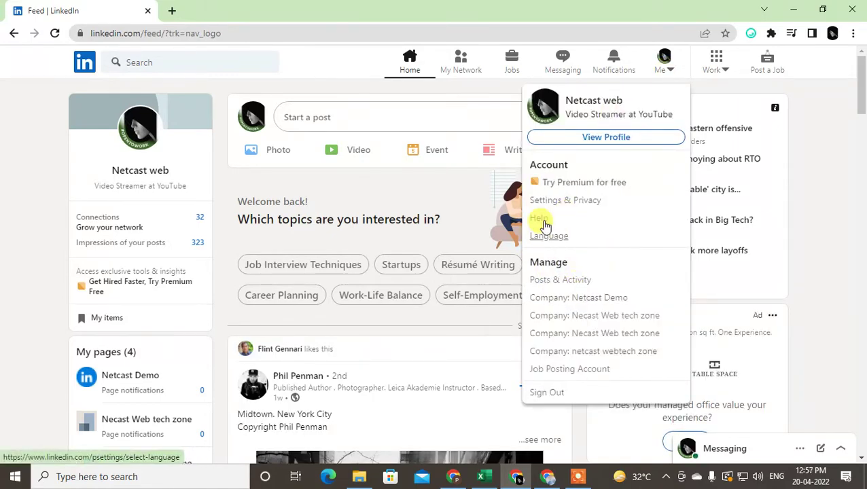
{"action": "left_click", "coordinate": [557, 201]}
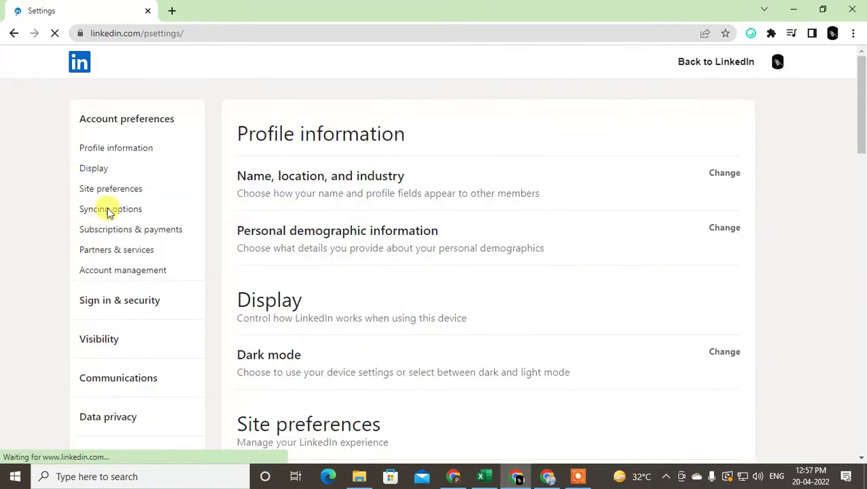
Step: Go to Visibility in Settings and its 'Visibility of your profile & network' page
{"action": "left_click", "coordinate": [117, 147]}
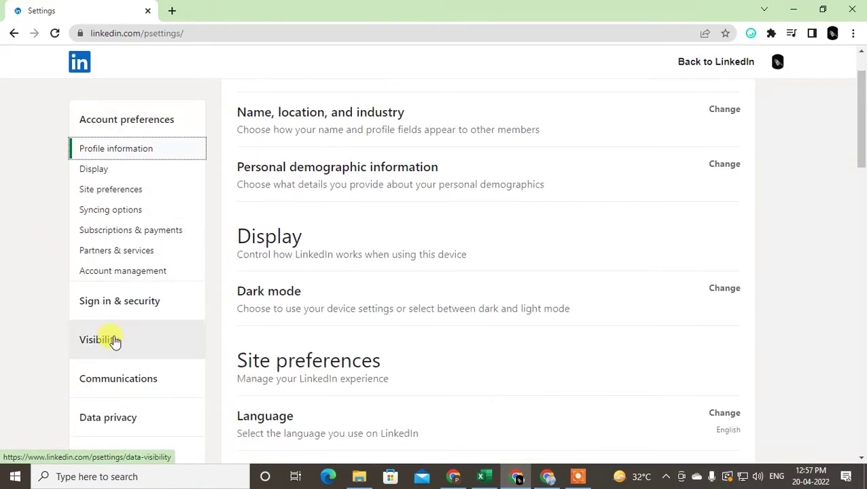
{"action": "left_click", "coordinate": [114, 341]}
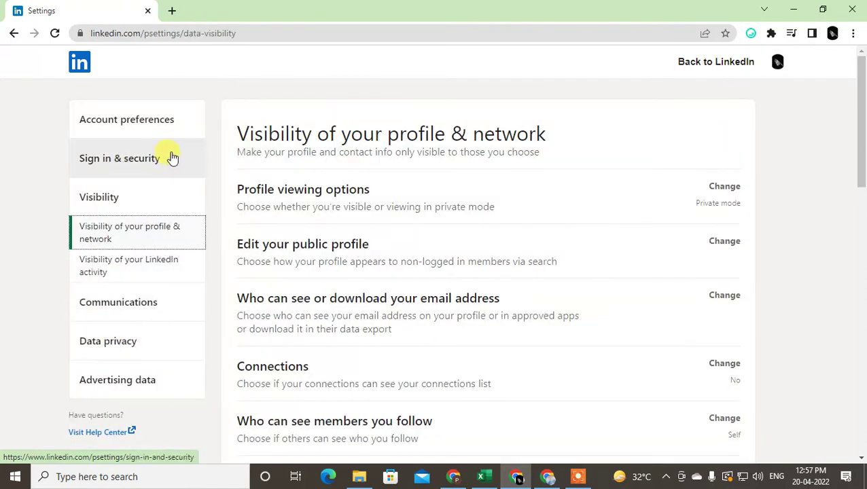
{"action": "left_click", "coordinate": [130, 238]}
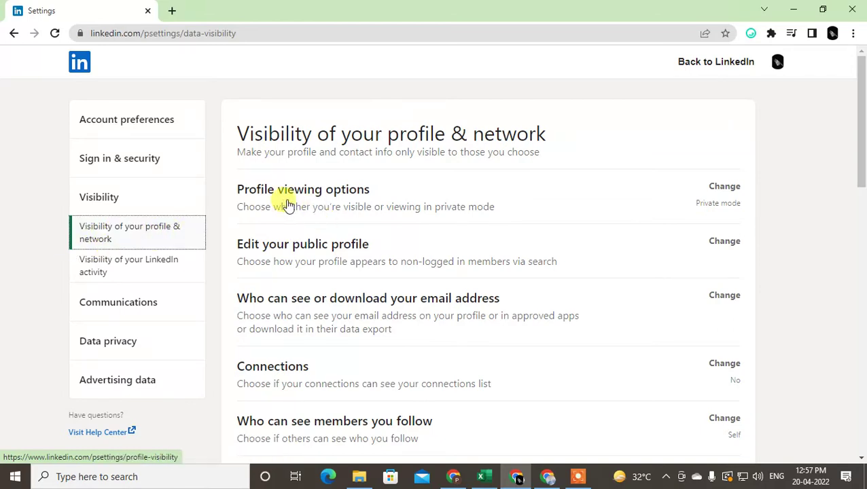
Step: Expand Profile viewing options and select Private mode (Anonymous LinkedIn Member)
{"action": "left_click", "coordinate": [642, 195]}
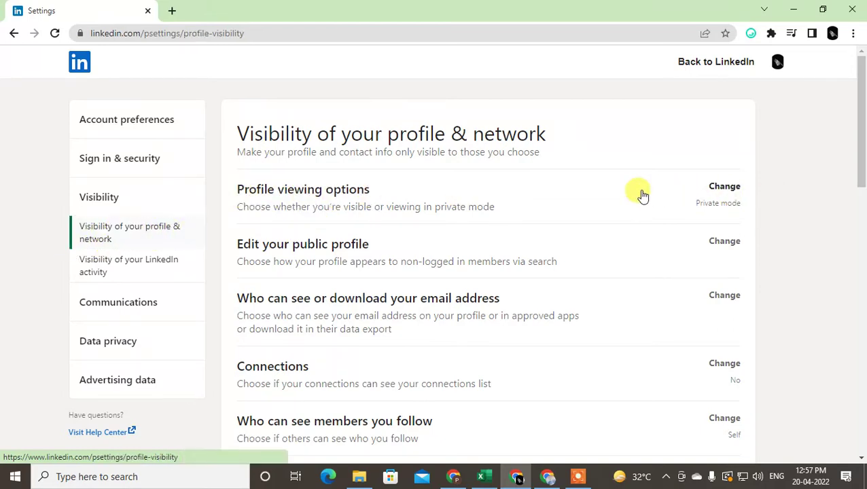
{"action": "scroll", "coordinate": [314, 272], "scroll_direction": "down", "scroll_amount": 2}
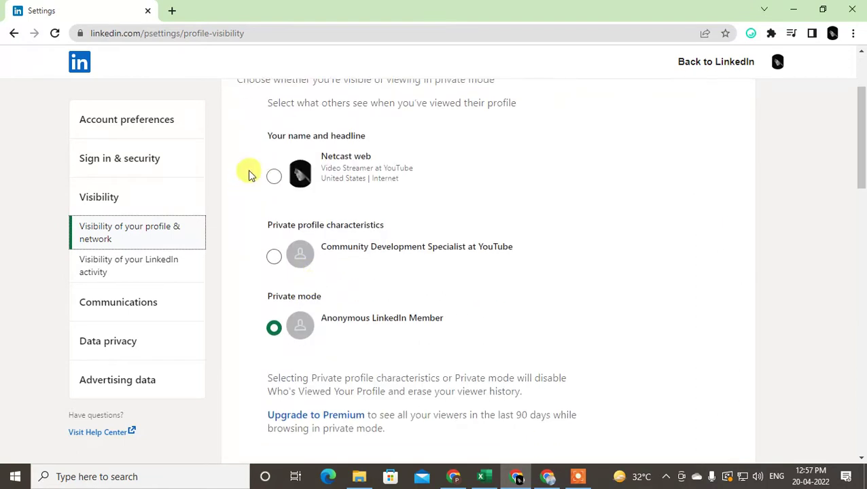
{"action": "scroll", "coordinate": [331, 251], "scroll_direction": "up", "scroll_amount": 1}
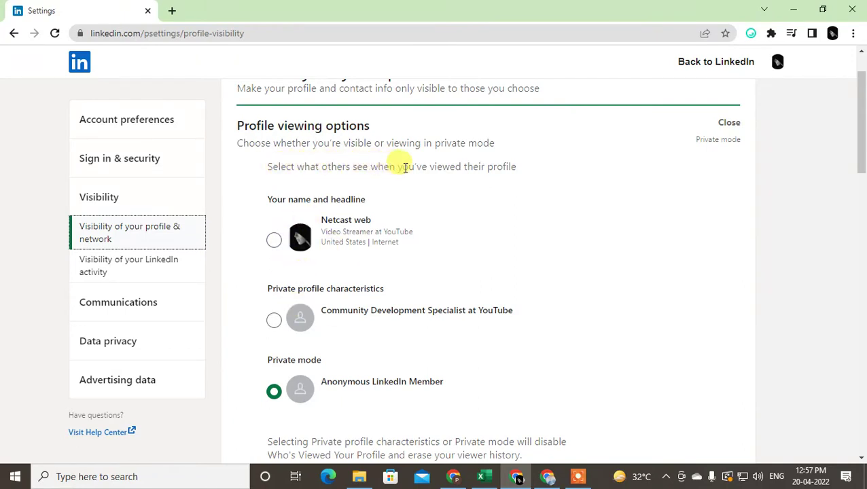
{"action": "left_click_drag", "start_coordinate": [431, 167], "coordinate": [526, 170]}
{"action": "left_click", "coordinate": [460, 166]}
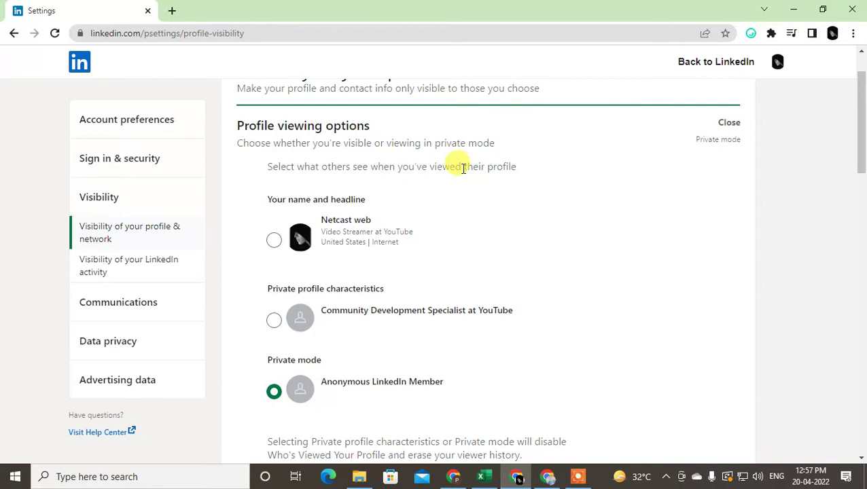
{"action": "left_click_drag", "start_coordinate": [399, 166], "coordinate": [515, 166]}
{"action": "left_click", "coordinate": [250, 166]}
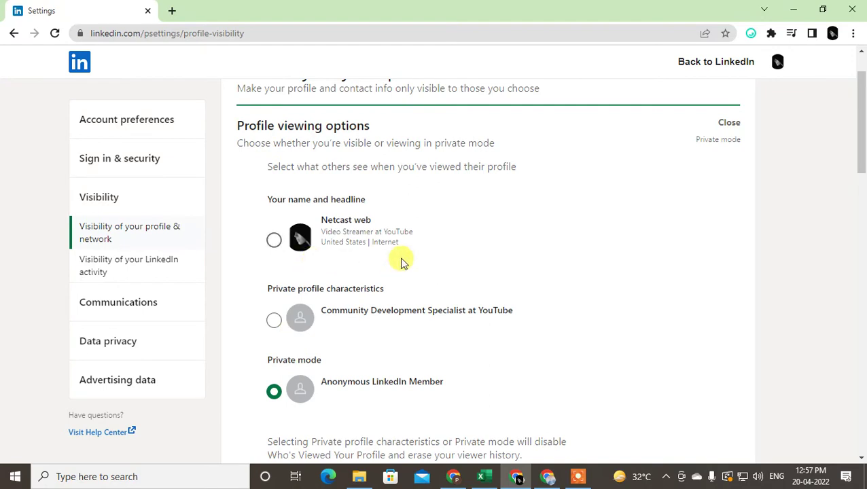
{"action": "scroll", "coordinate": [381, 244], "scroll_direction": "down", "scroll_amount": 1}
{"action": "left_click", "coordinate": [274, 329]}
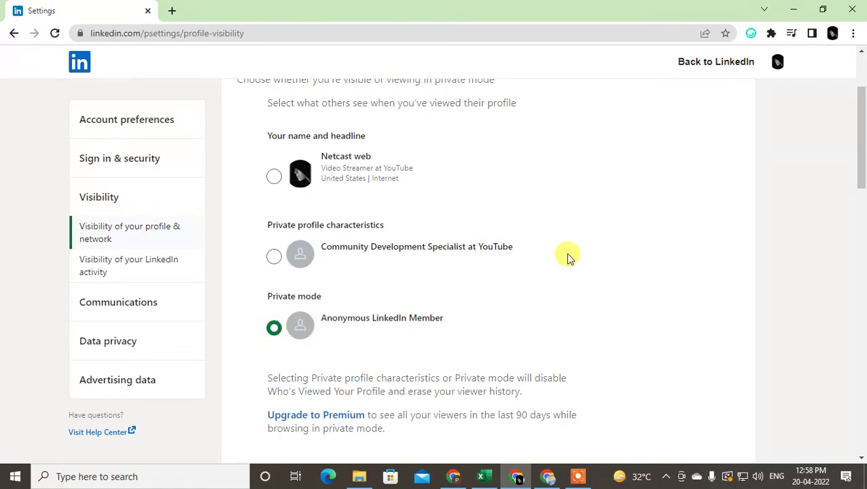
Step: Collapse the profile viewing options and return to the LinkedIn home feed
{"action": "scroll", "coordinate": [482, 361], "scroll_direction": "up", "scroll_amount": 2}
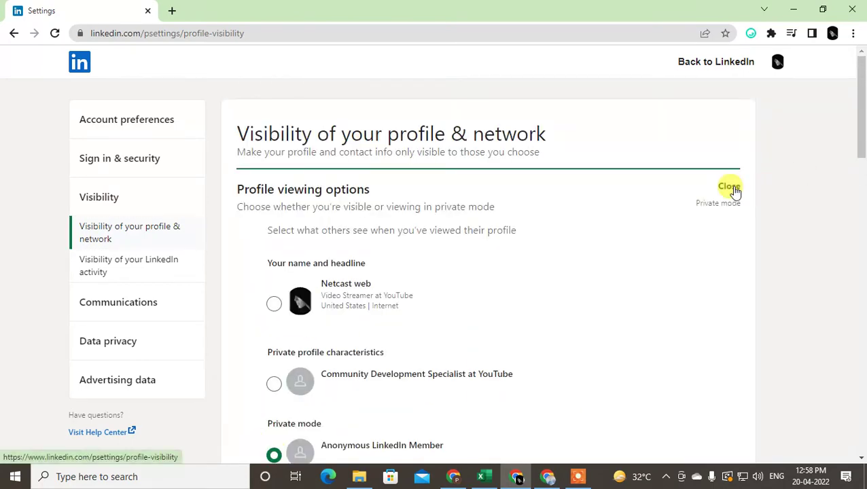
{"action": "left_click", "coordinate": [734, 193]}
{"action": "left_click", "coordinate": [80, 62]}
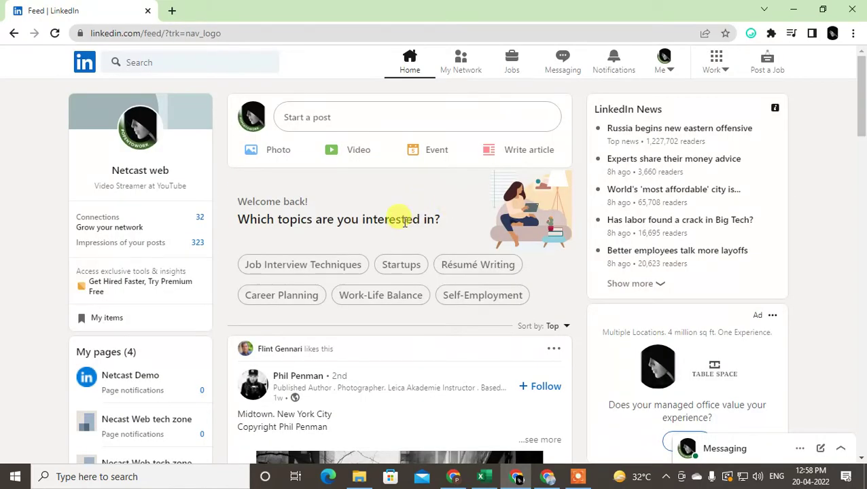
Step: Search LinkedIn for 'netcast' to list matching people and companies
{"action": "left_click", "coordinate": [120, 60]}
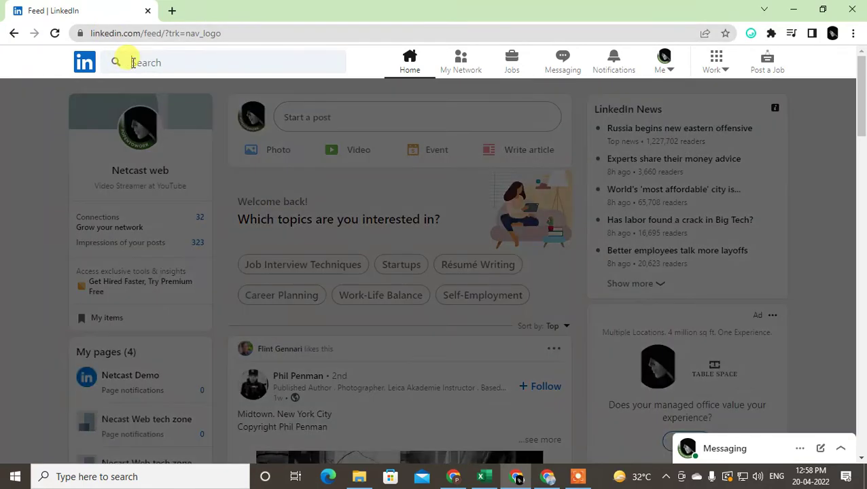
{"action": "type", "text": "ne"}
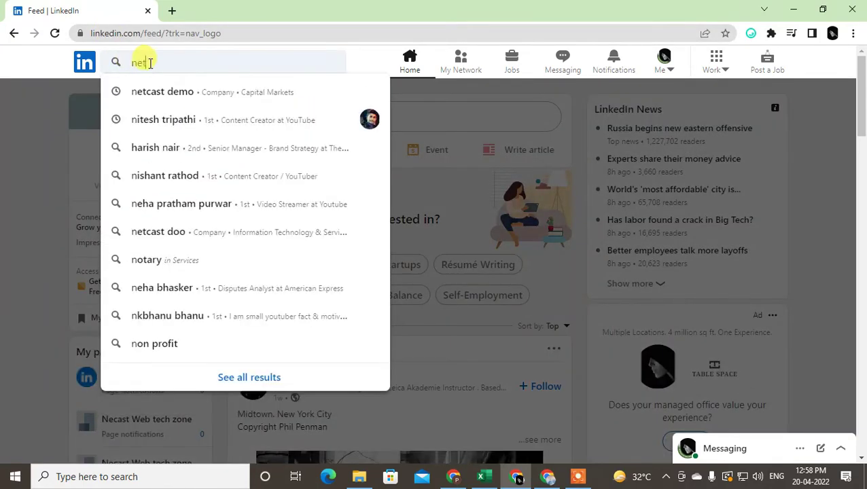
{"action": "type", "text": "t"}
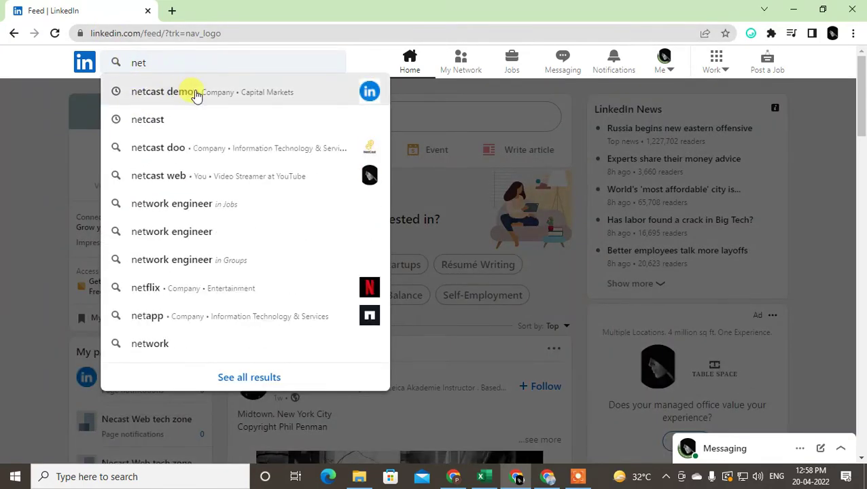
{"action": "key", "text": "BackSpace"}
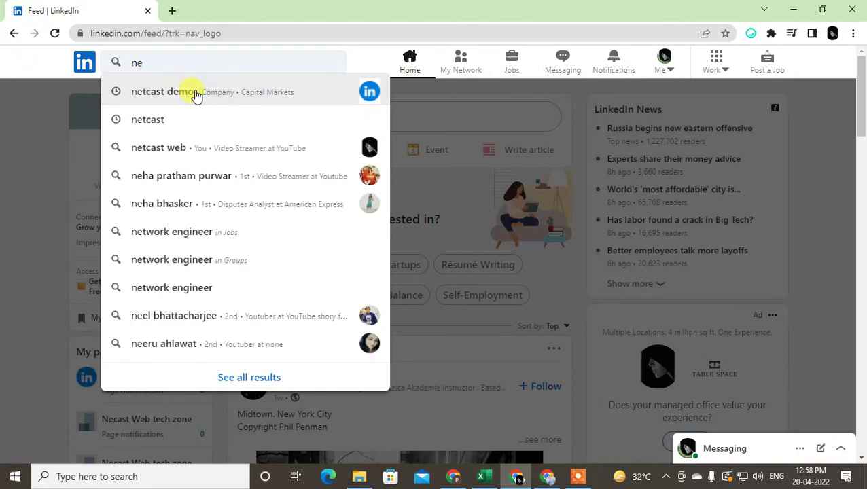
{"action": "type", "text": "cast "}
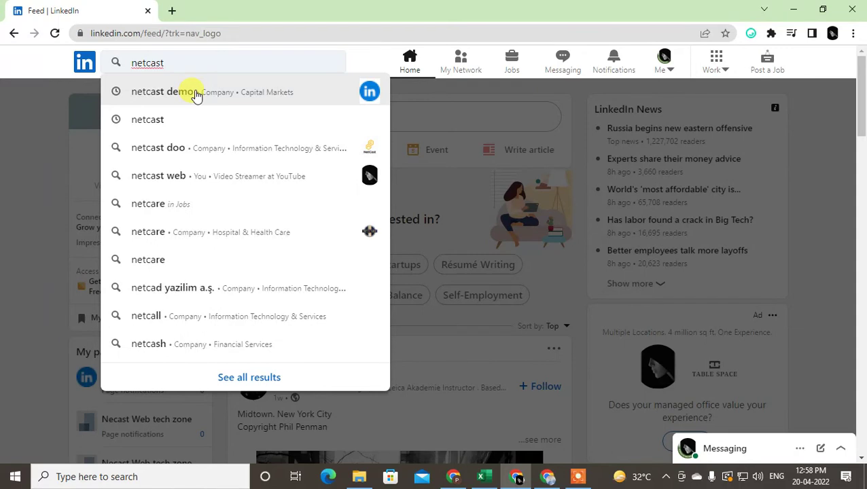
{"action": "type", "text": "de"}
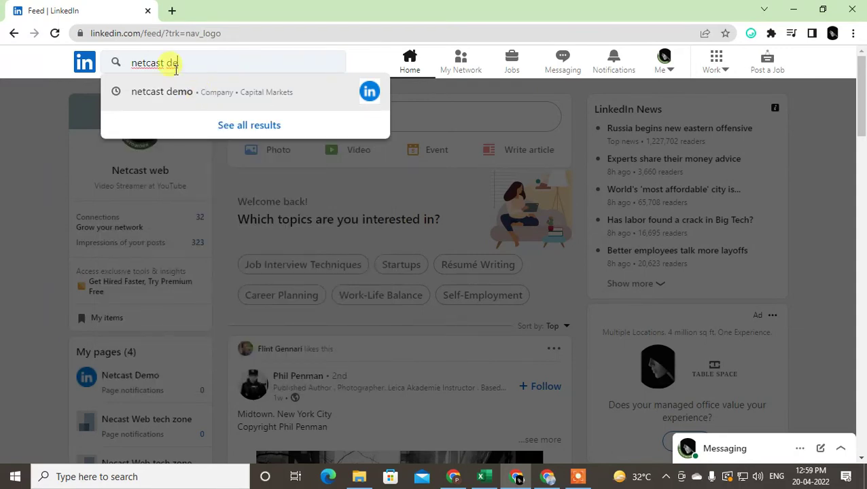
{"action": "key", "text": "BackSpace"}
{"action": "key", "text": "BackSpace"}
{"action": "key", "text": "Return"}
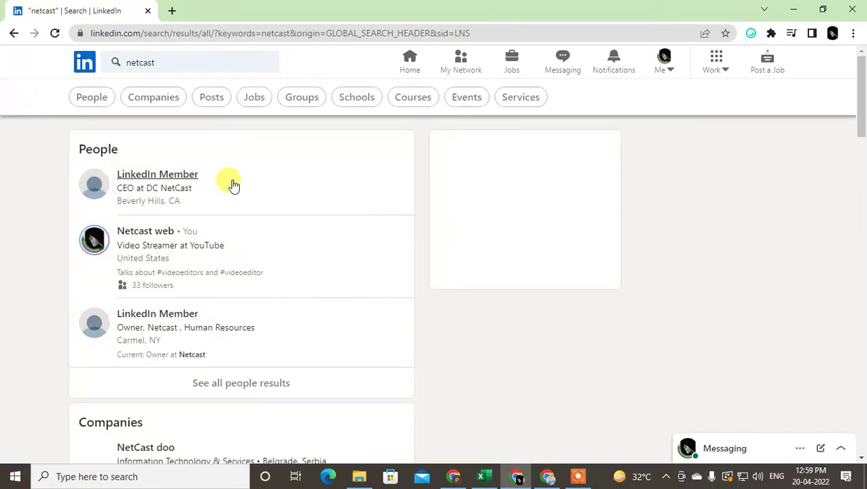
Step: Scroll through the netcast search results
{"action": "scroll", "coordinate": [282, 338], "scroll_direction": "down", "scroll_amount": 2}
{"action": "scroll", "coordinate": [224, 322], "scroll_direction": "up", "scroll_amount": 2}
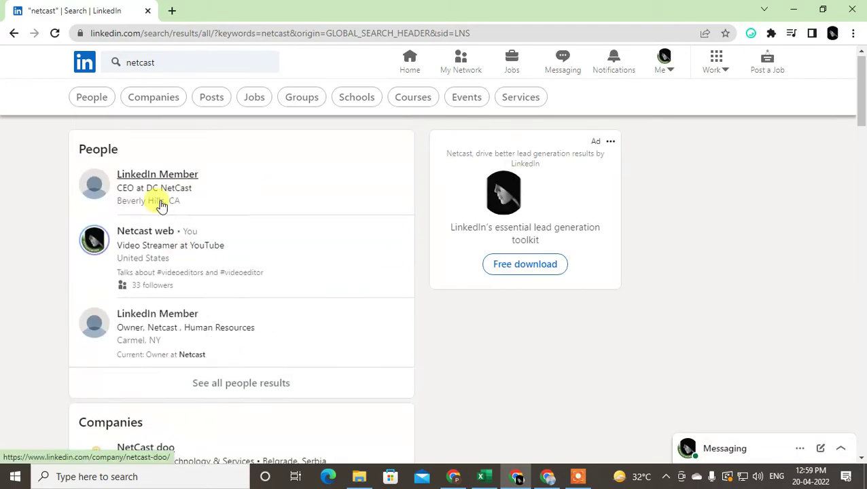
{"action": "scroll", "coordinate": [232, 337], "scroll_direction": "down", "scroll_amount": 7}
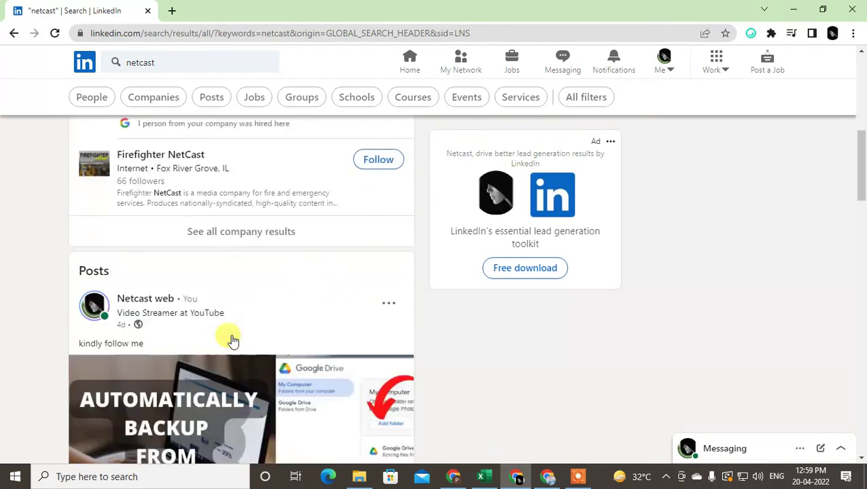
{"action": "scroll", "coordinate": [229, 340], "scroll_direction": "down", "scroll_amount": 5}
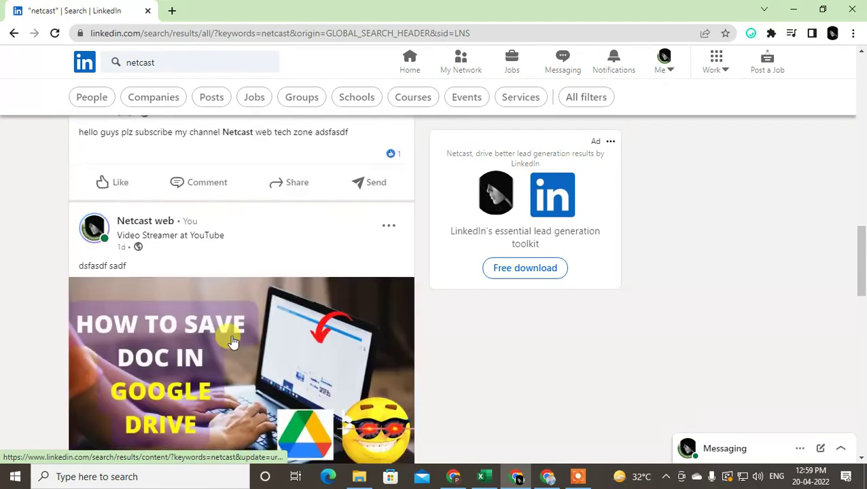
{"action": "scroll", "coordinate": [211, 326], "scroll_direction": "up", "scroll_amount": 12}
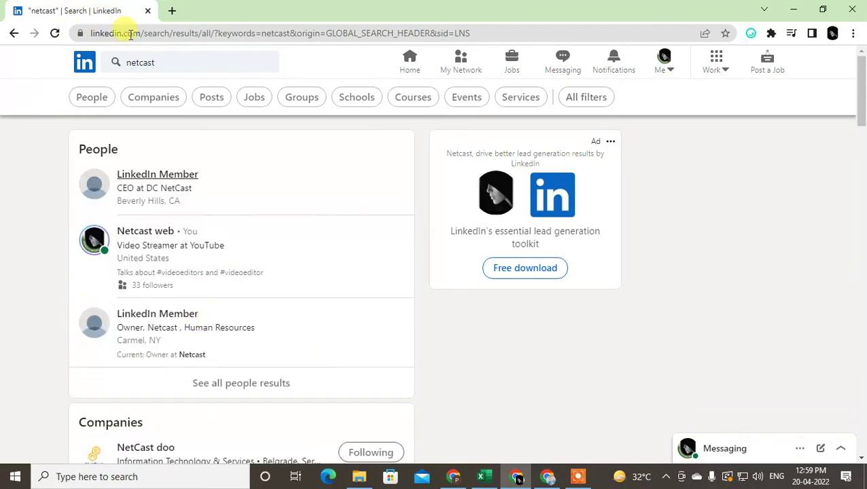
Step: Replace the search query with 'netcast demo' and run the search
{"action": "left_click", "coordinate": [173, 61]}
{"action": "double_click", "coordinate": [173, 62]}
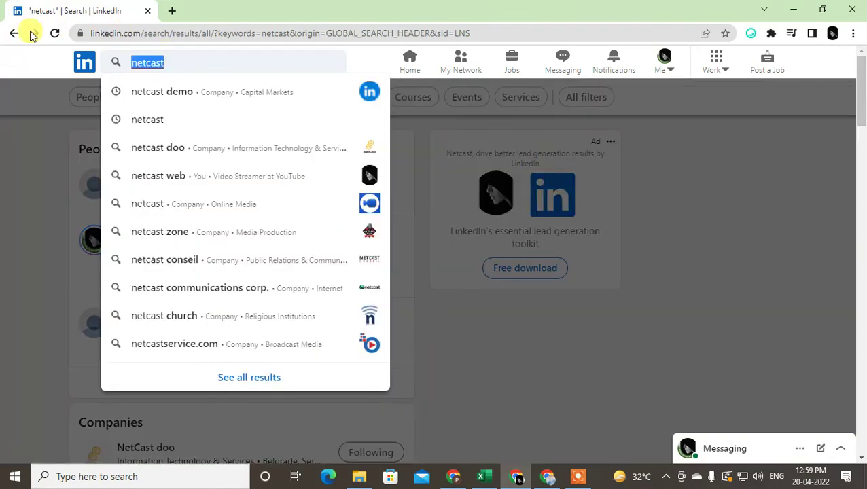
{"action": "type", "text": "netcast demoo"}
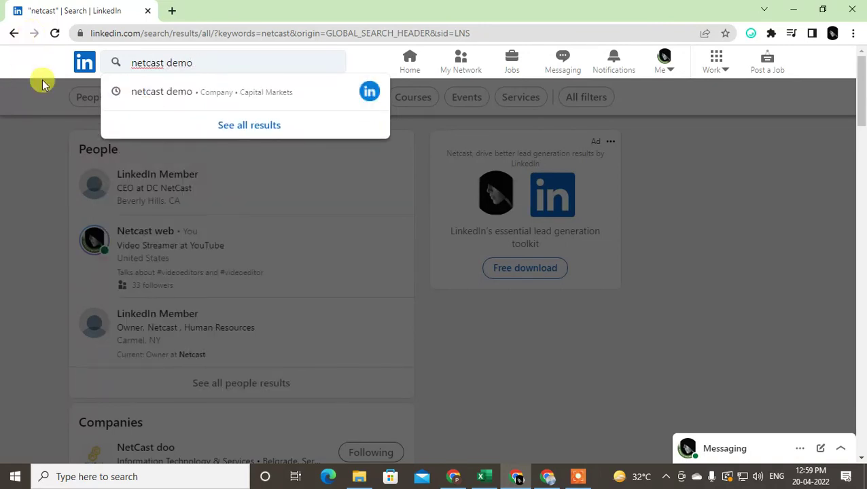
{"action": "left_click", "coordinate": [156, 89]}
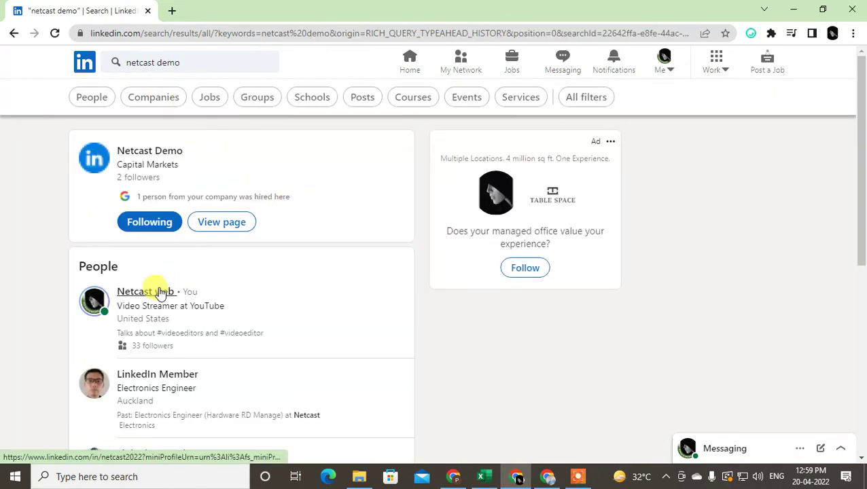
Step: View the first person's profile from the netcast demo results, then go back
{"action": "left_click", "coordinate": [160, 292]}
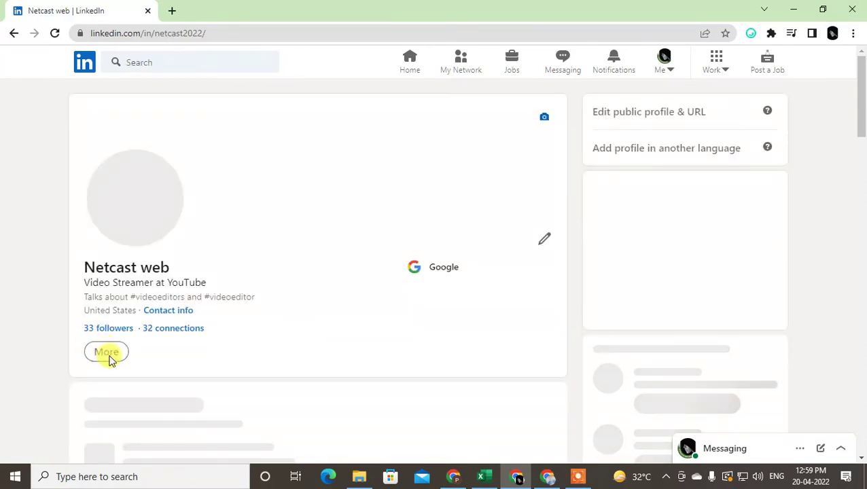
{"action": "left_click", "coordinate": [12, 33]}
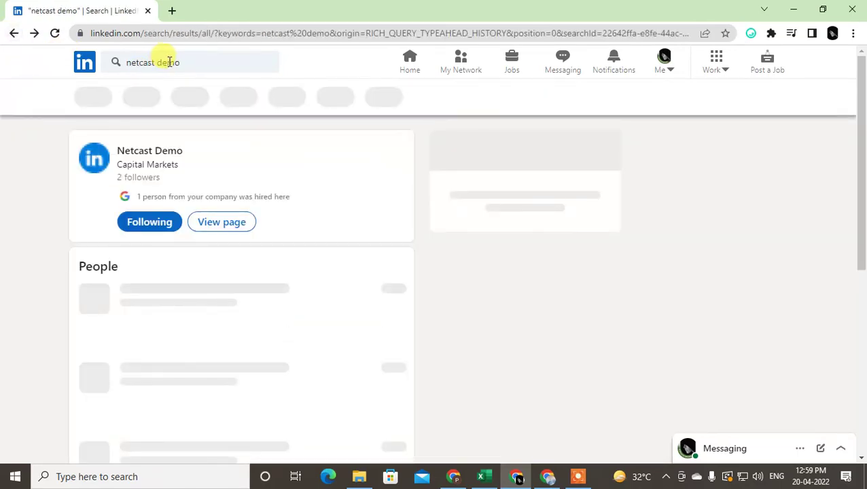
{"action": "scroll", "coordinate": [197, 368], "scroll_direction": "down", "scroll_amount": 1}
{"action": "scroll", "coordinate": [197, 368], "scroll_direction": "down", "scroll_amount": 1}
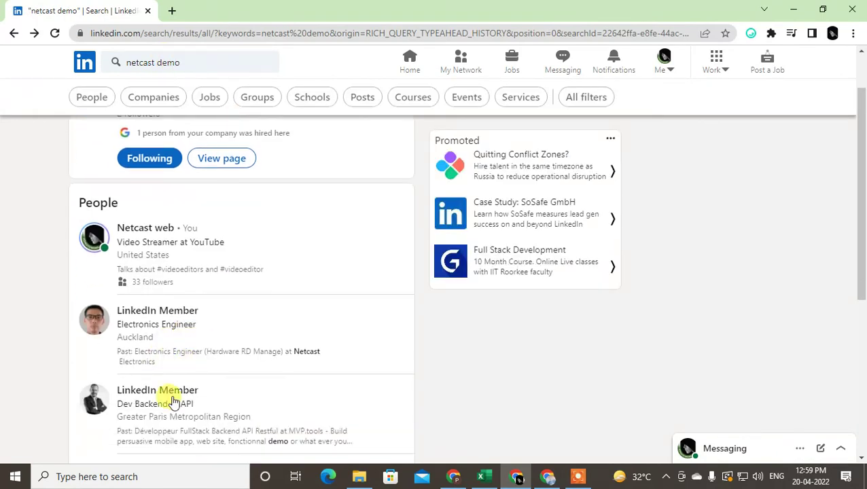
Step: Try a LinkedIn Member result, dismiss the no-access notice, and begin a new search
{"action": "left_click", "coordinate": [282, 376]}
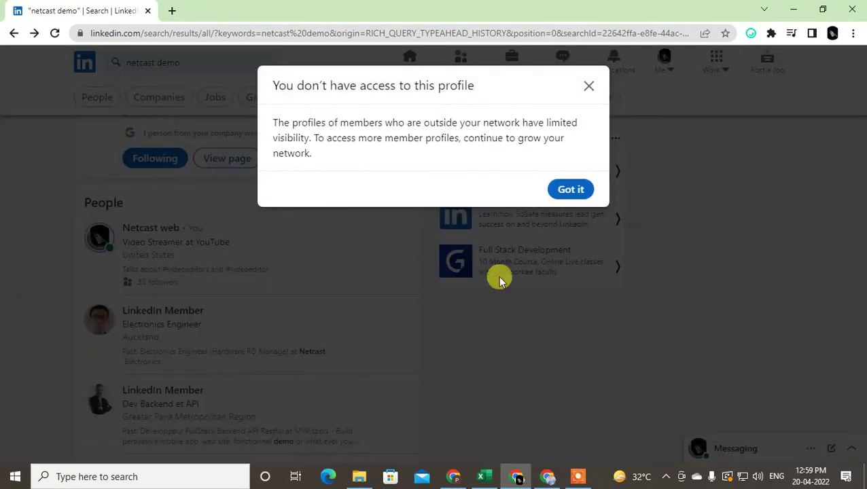
{"action": "left_click", "coordinate": [590, 86]}
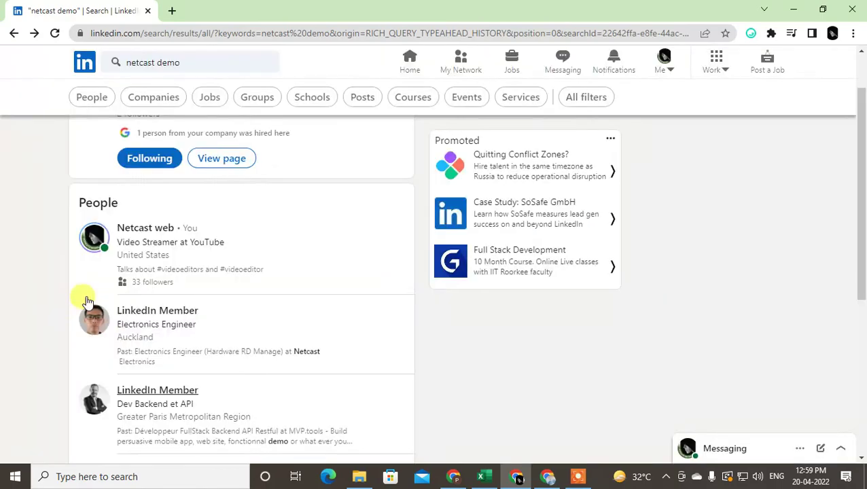
{"action": "scroll", "coordinate": [226, 306], "scroll_direction": "down", "scroll_amount": 5}
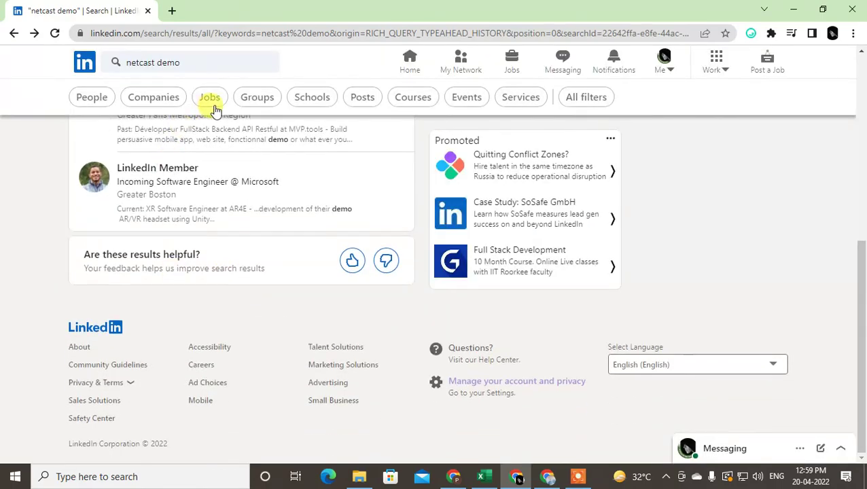
{"action": "scroll", "coordinate": [204, 88], "scroll_direction": "up", "scroll_amount": 10}
{"action": "left_click", "coordinate": [195, 61]}
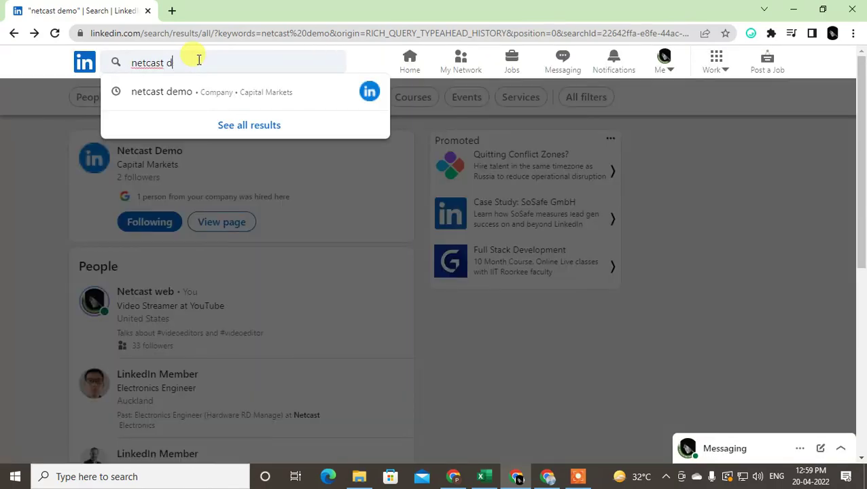
Step: On the netcast profile, choose More > Report / Block > Block, then cancel the confirmation
{"action": "key", "text": "BackSpace"}
{"action": "key", "text": "BackSpace"}
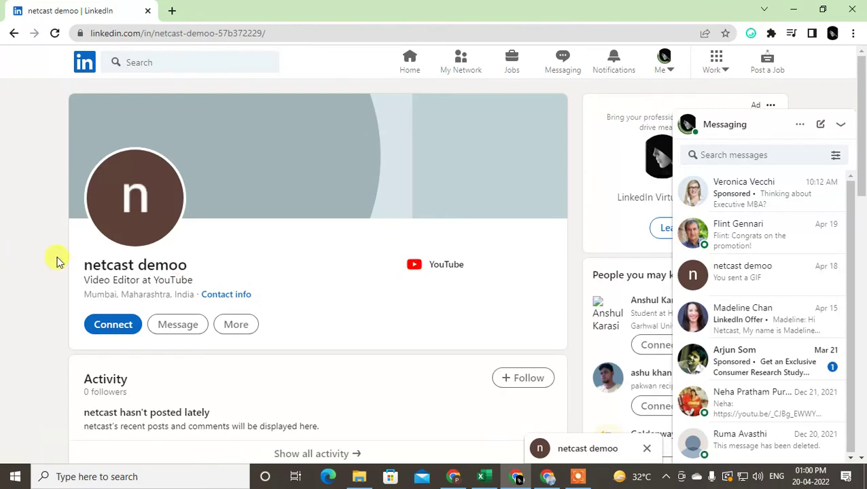
{"action": "left_click", "coordinate": [239, 326]}
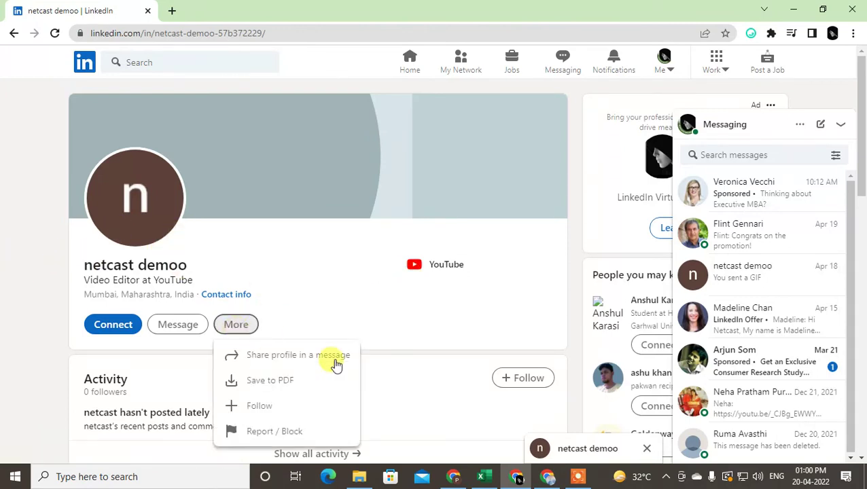
{"action": "left_click", "coordinate": [288, 440]}
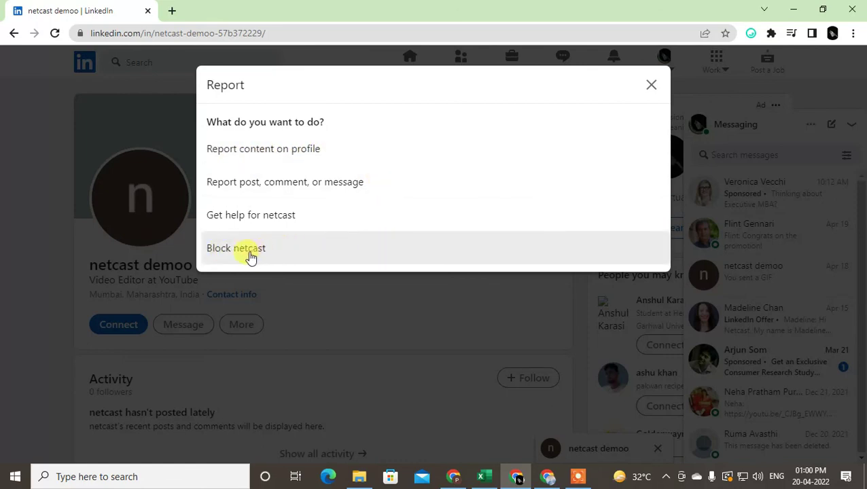
{"action": "left_click", "coordinate": [249, 251]}
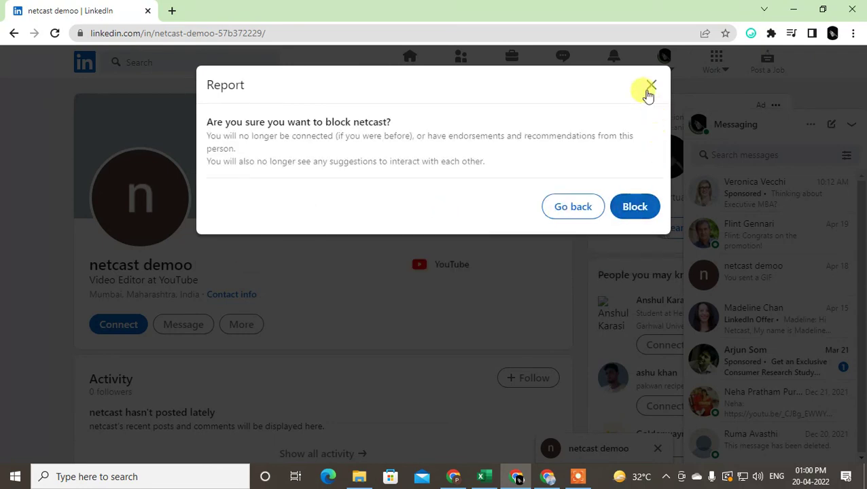
{"action": "left_click", "coordinate": [110, 258]}
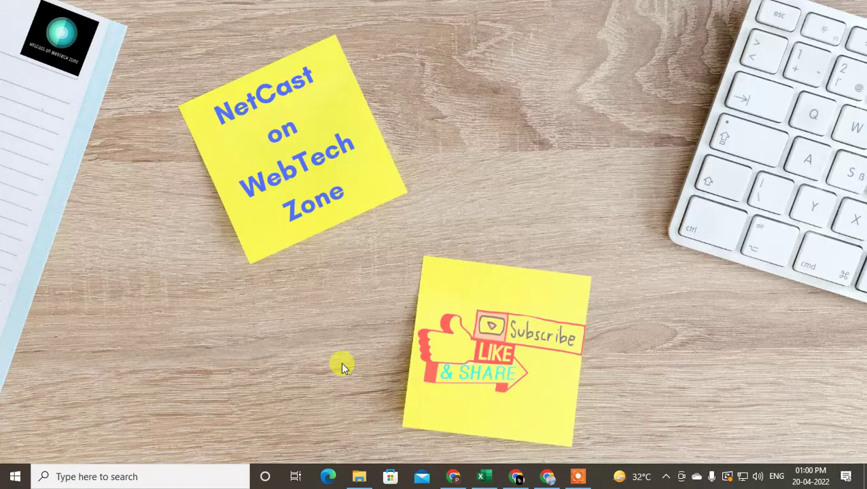